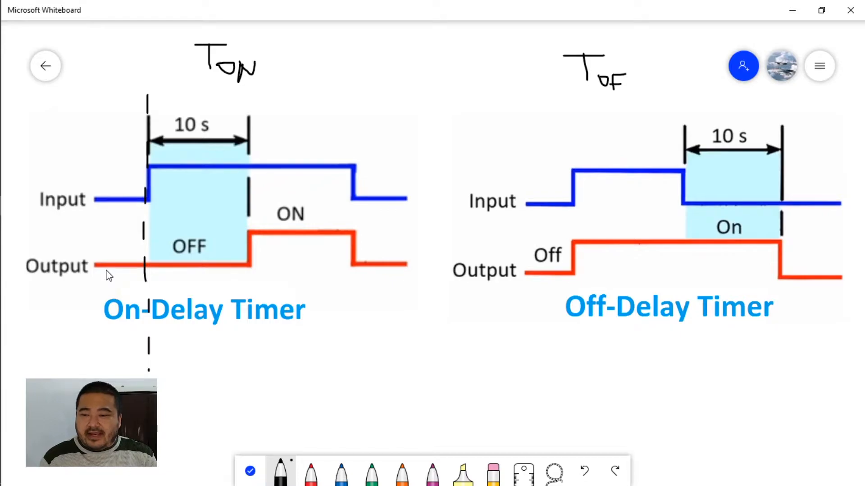
Trace the input and output transitions of the on-delay timer diagram in black ink and circle its 10 s delay
mouse_move(151, 204)
mouse_down()
mouse_move(156, 168)
mouse_move(243, 172)
mouse_up()
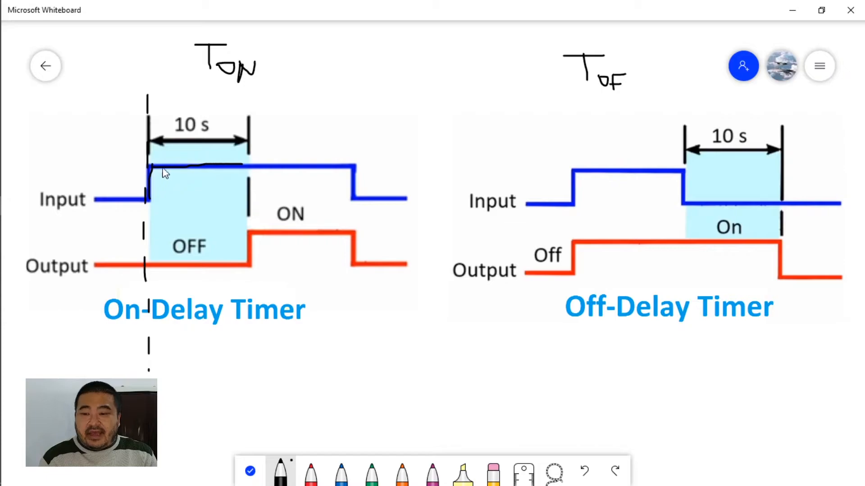
mouse_move(182, 104)
mouse_down()
mouse_move(169, 127)
mouse_move(196, 152)
mouse_move(212, 105)
mouse_move(183, 102)
mouse_up()
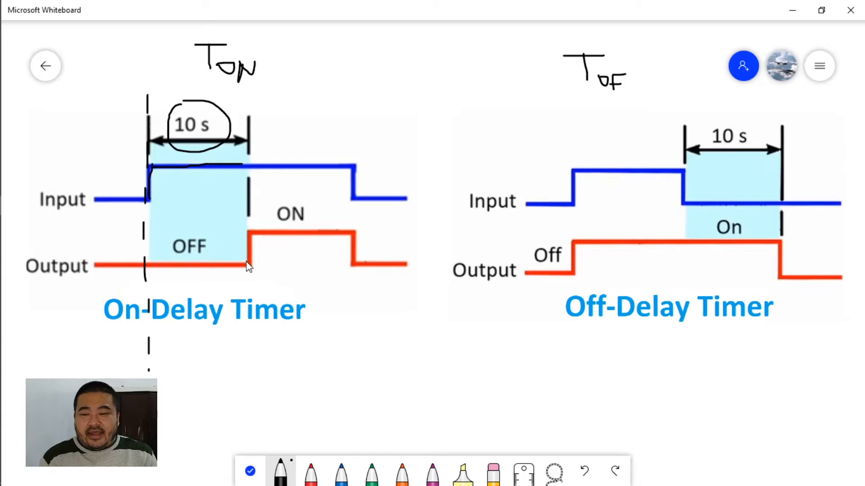
mouse_move(251, 268)
mouse_down()
mouse_move(255, 232)
mouse_move(349, 231)
mouse_up()
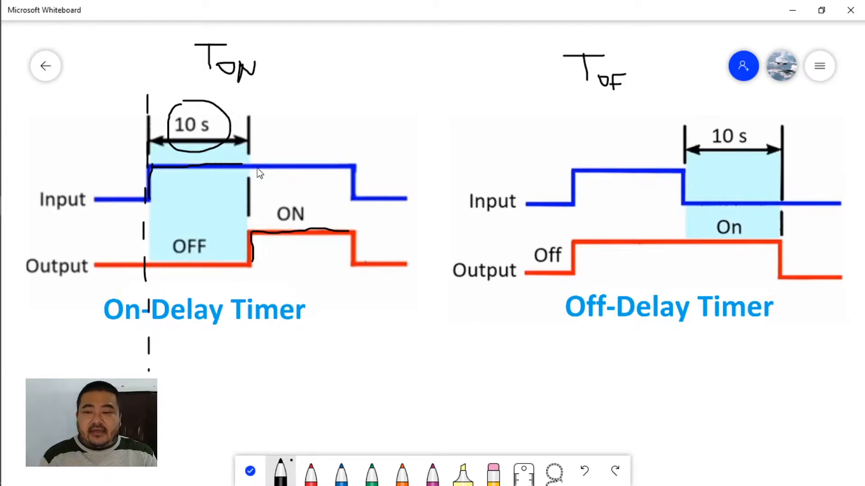
mouse_move(349, 166)
mouse_down()
mouse_move(354, 200)
mouse_move(407, 199)
mouse_up()
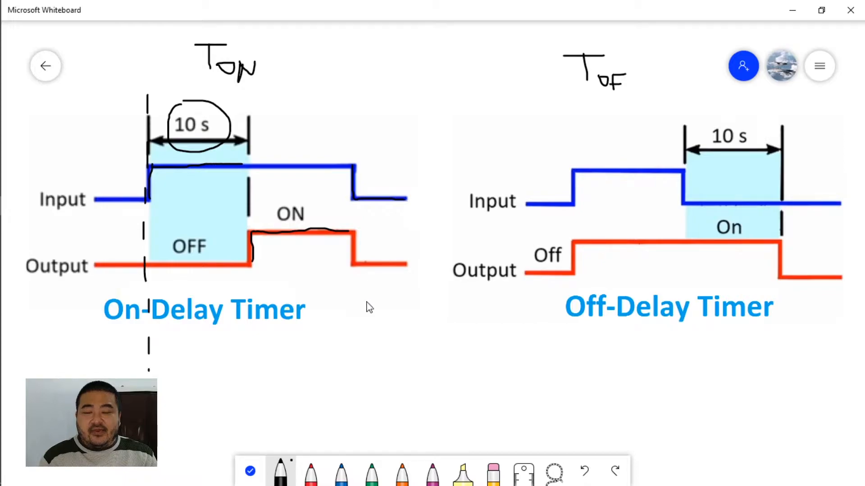
mouse_move(353, 239)
mouse_down()
mouse_move(353, 264)
mouse_move(403, 269)
mouse_up()
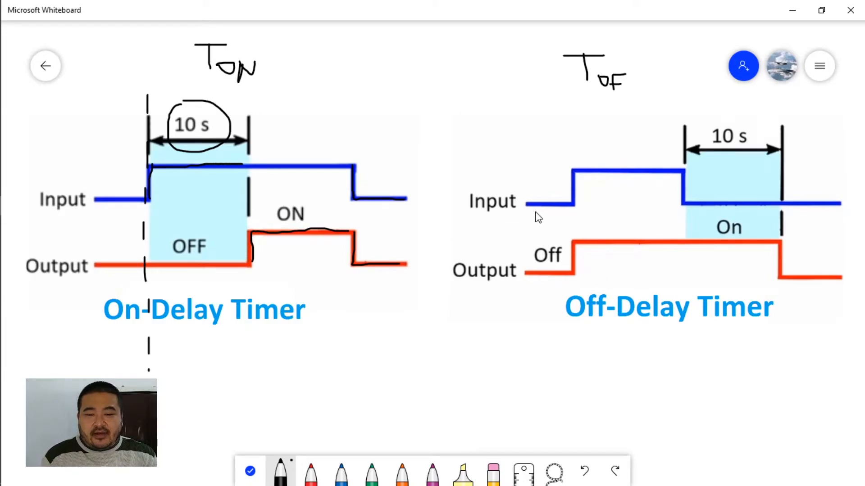
Trace the input and output transitions of the off-delay timer diagram in black ink and circle its 10 s delay
mouse_move(527, 204)
mouse_down()
mouse_move(581, 204)
mouse_move(581, 175)
mouse_move(602, 171)
mouse_up()
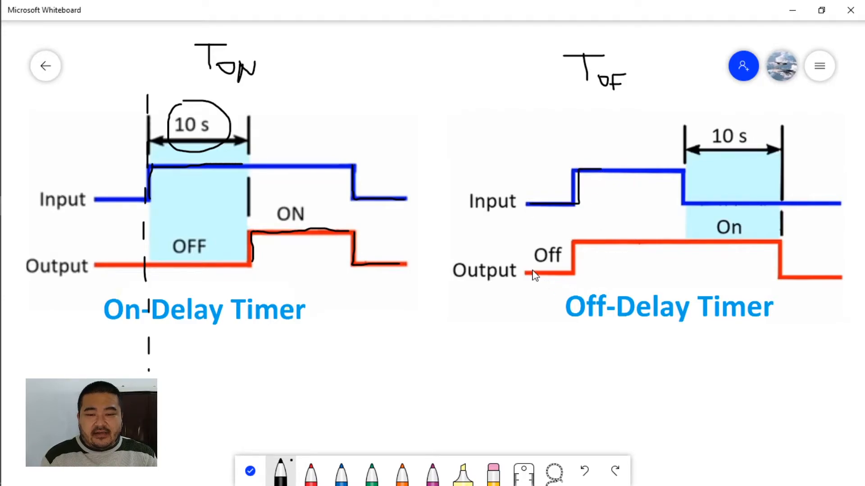
mouse_move(530, 273)
mouse_down()
mouse_move(574, 273)
mouse_move(575, 244)
mouse_move(609, 240)
mouse_up()
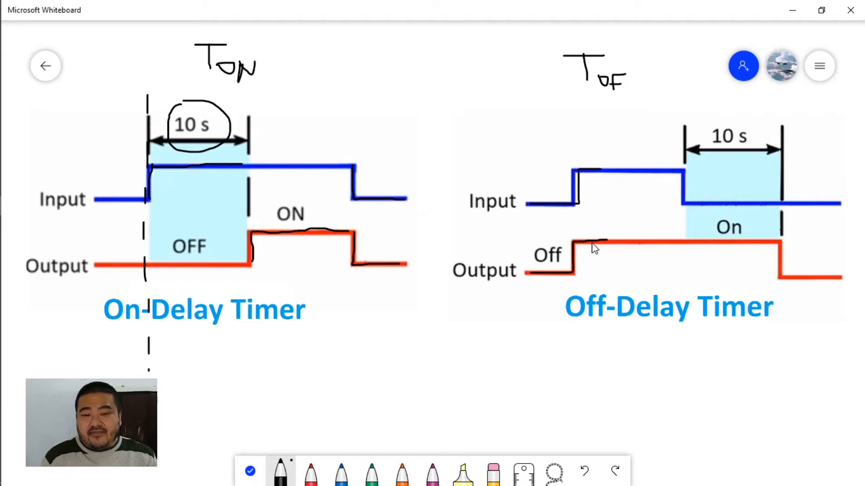
mouse_move(603, 171)
mouse_down()
mouse_move(680, 172)
mouse_move(690, 208)
mouse_move(752, 200)
mouse_up()
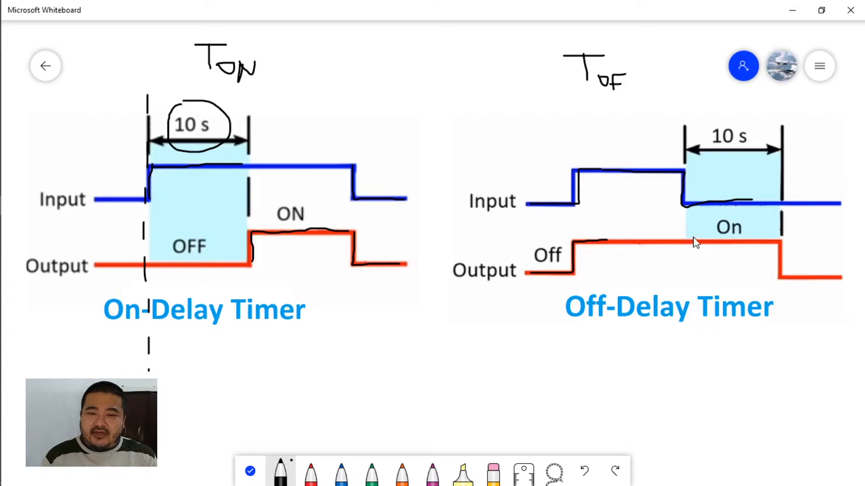
mouse_move(739, 113)
mouse_down()
mouse_move(717, 114)
mouse_move(701, 168)
mouse_move(757, 161)
mouse_move(751, 122)
mouse_move(727, 113)
mouse_up()
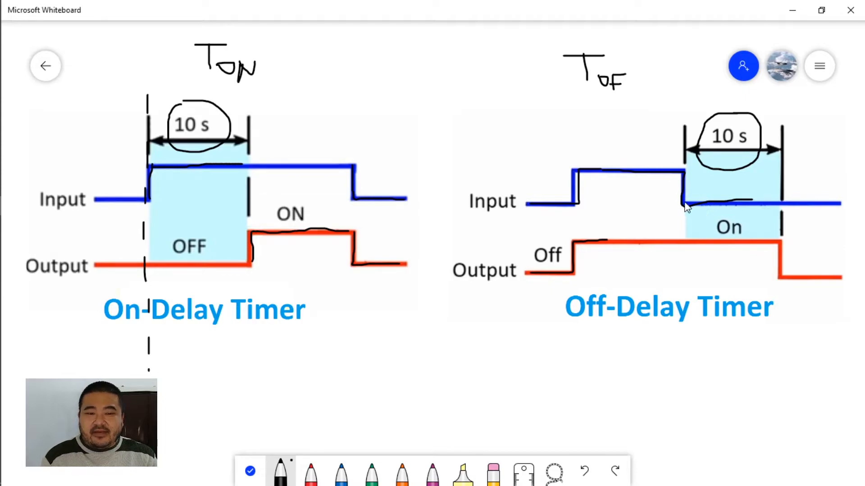
mouse_move(782, 243)
mouse_down()
mouse_move(784, 279)
mouse_move(842, 278)
mouse_up()
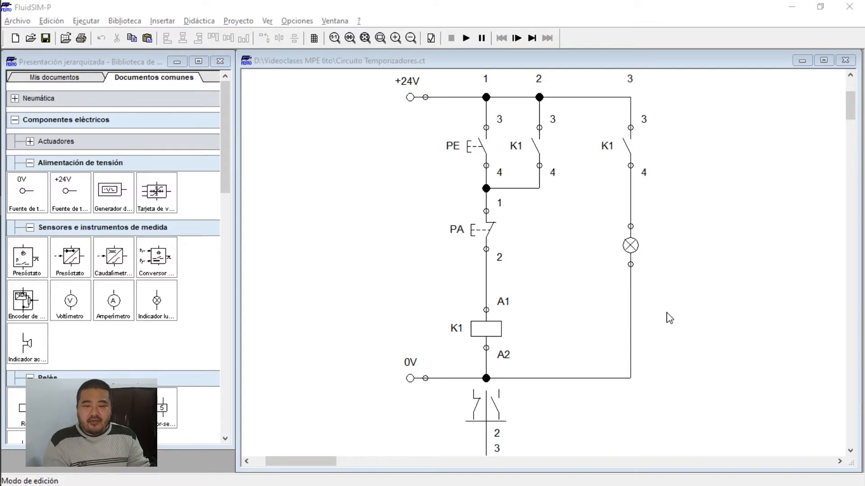
In FluidSIM-P, simulate the latching lamp circuit, operating pushbuttons PE and PA alternately twice, and stop the simulation
click(467, 38)
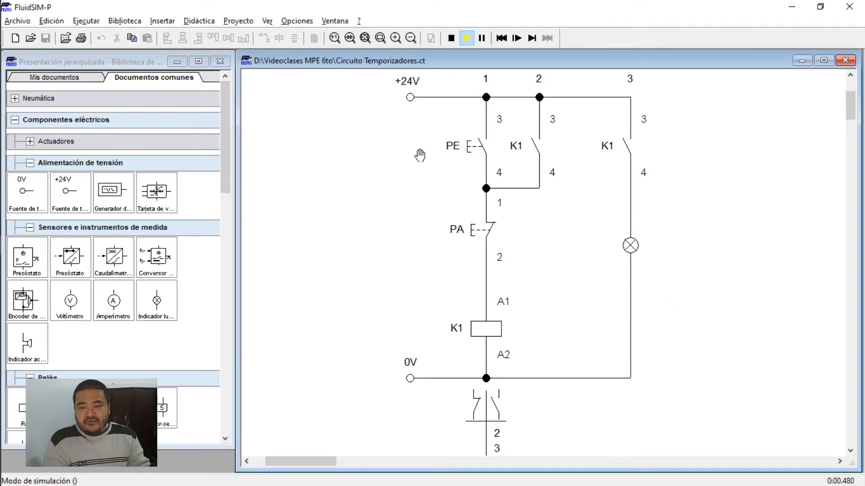
click(482, 145)
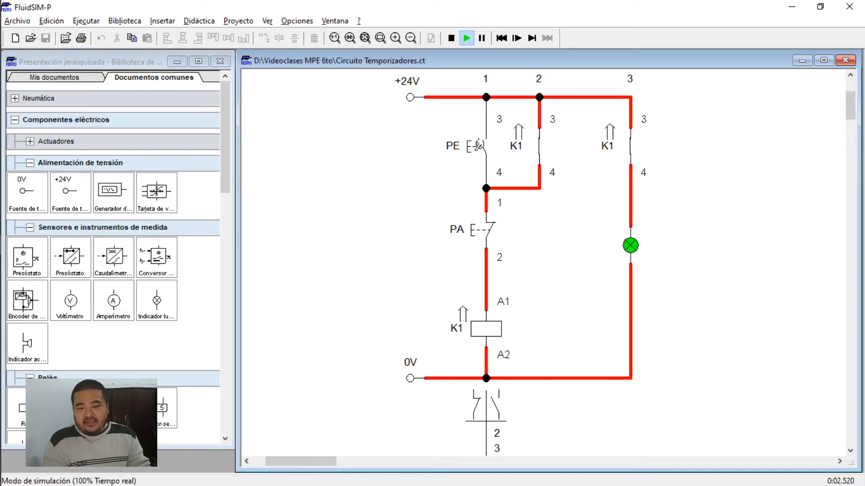
click(486, 228)
click(481, 144)
click(478, 229)
click(451, 37)
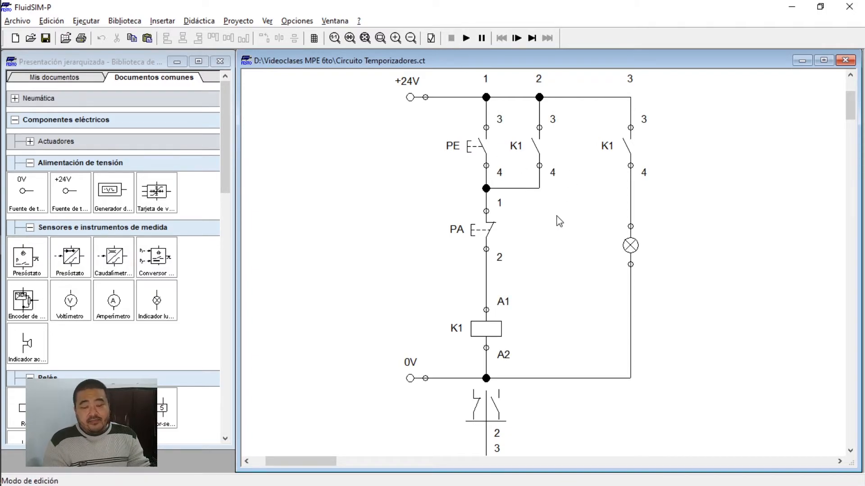
Place a relay with start delay (Relé con deceleración de arranque) beside coil K1 and wire it in parallel between PA and the 0V line
scroll(159, 276, down, 5)
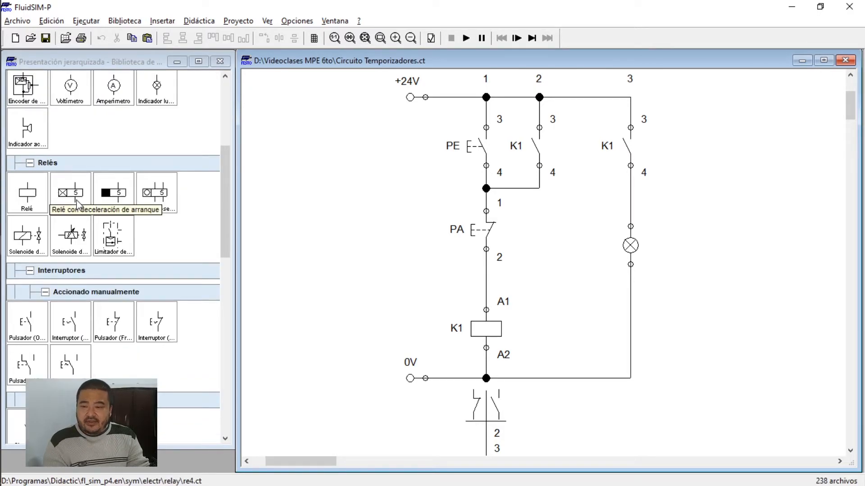
drag(71, 198, 560, 327)
click(622, 335)
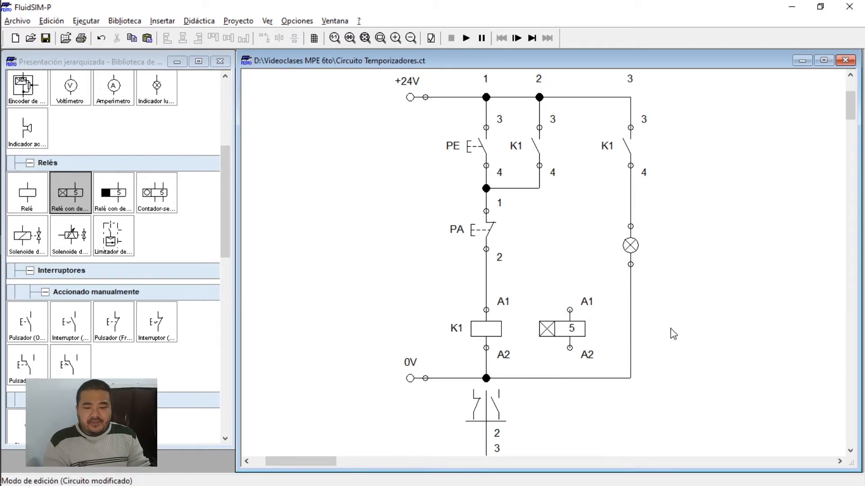
drag(569, 310, 485, 278)
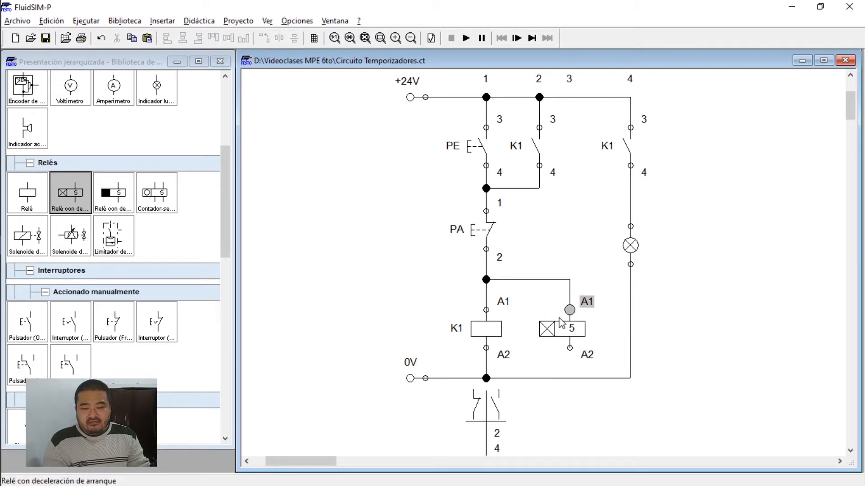
drag(570, 349, 571, 379)
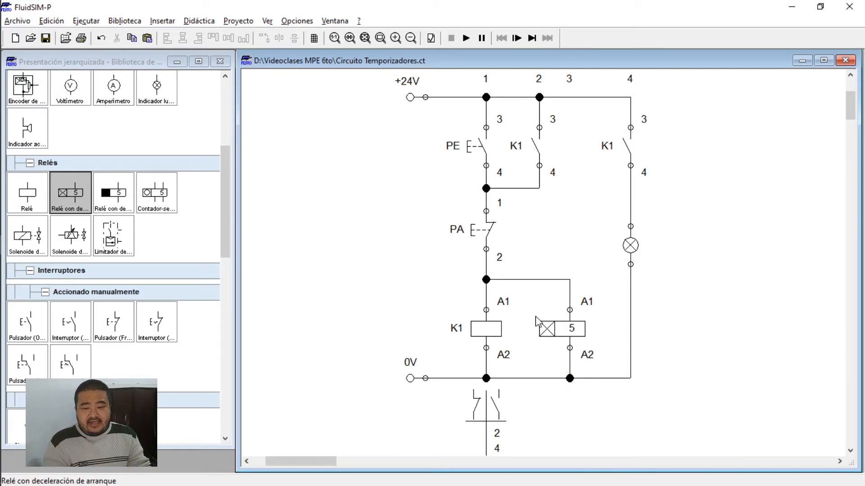
Label the new delay relay T1
double_click(566, 330)
click(444, 222)
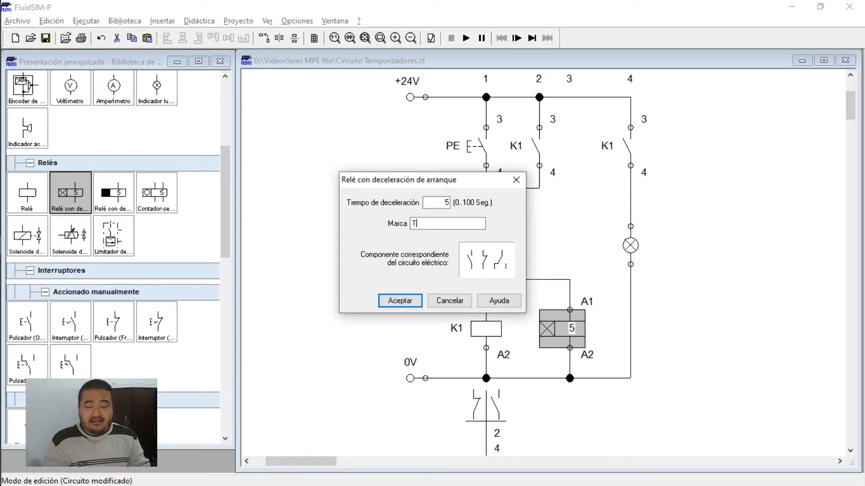
click(399, 301)
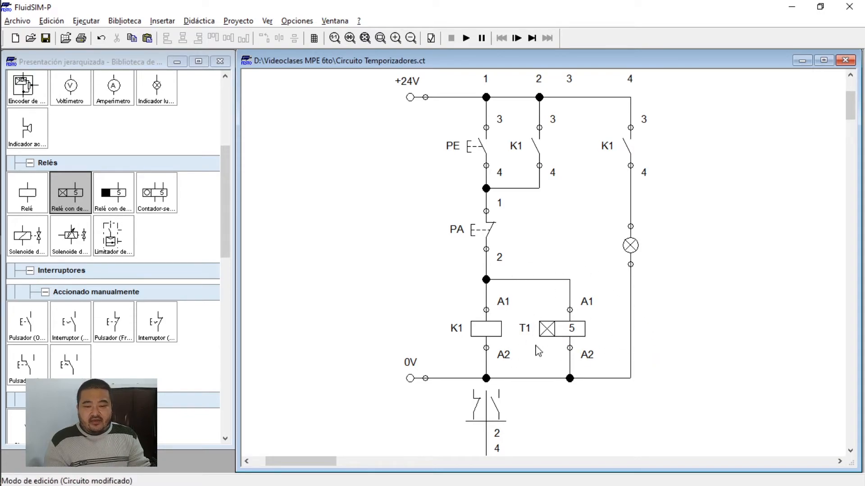
Change the label of the contact above the indicator lamp to T1
click(629, 149)
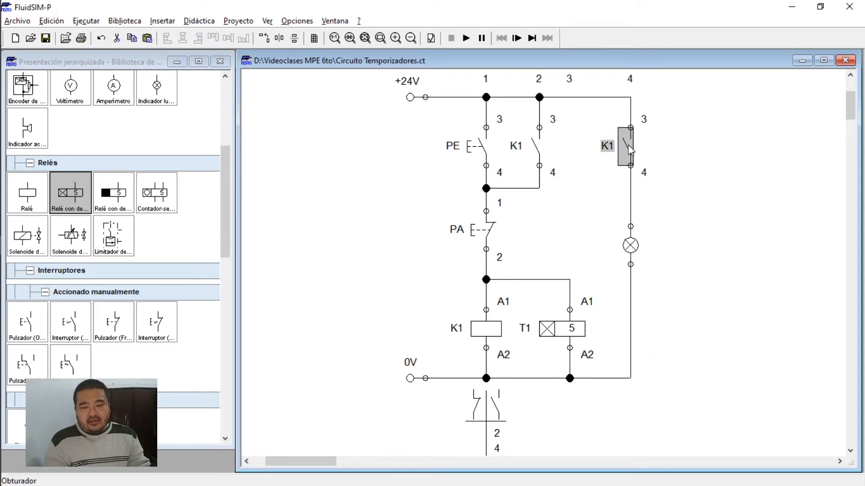
double_click(629, 149)
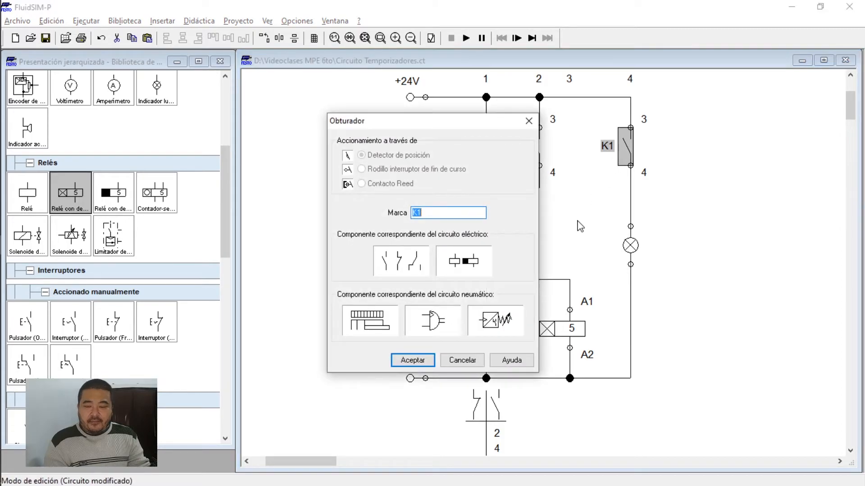
text(T)
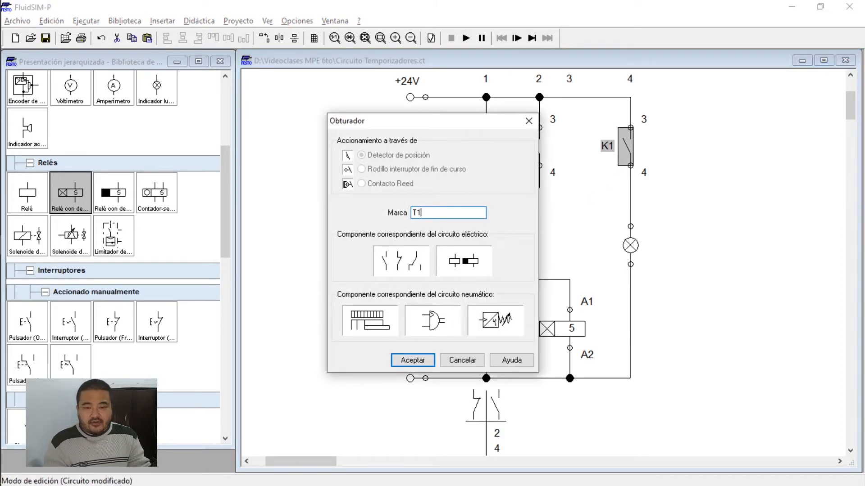
click(413, 361)
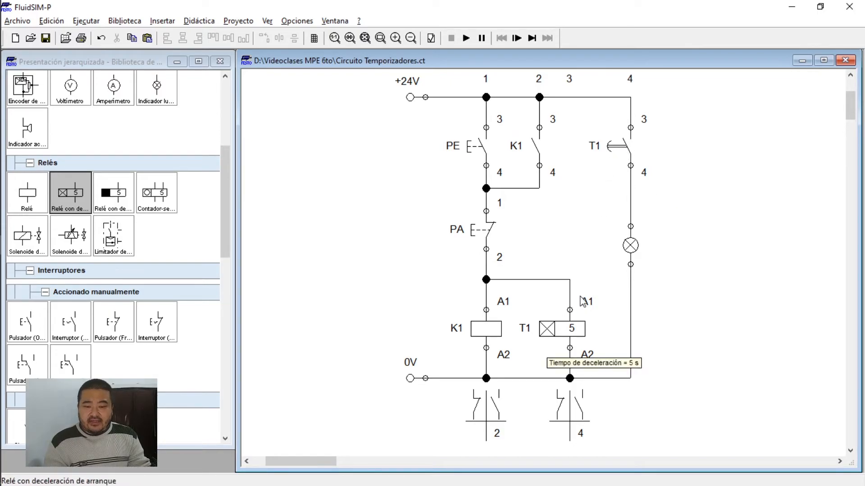
Examine the timed contact symbol of T1 up close and the delay time setting of the T1 relay
scroll(648, 144, up, 2)
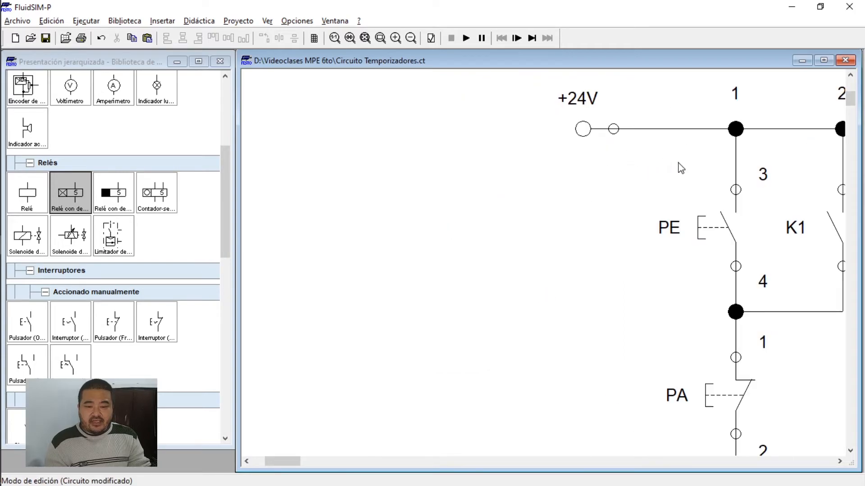
drag(276, 460, 305, 460)
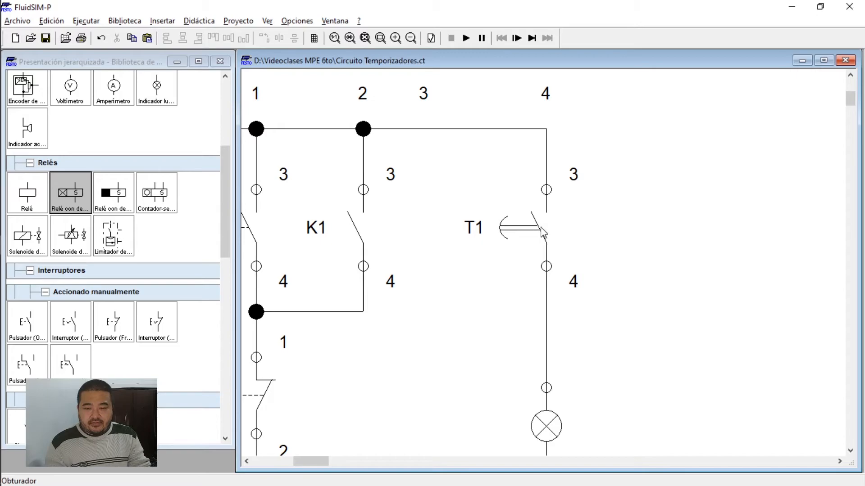
scroll(539, 227, down, 2)
drag(350, 460, 325, 460)
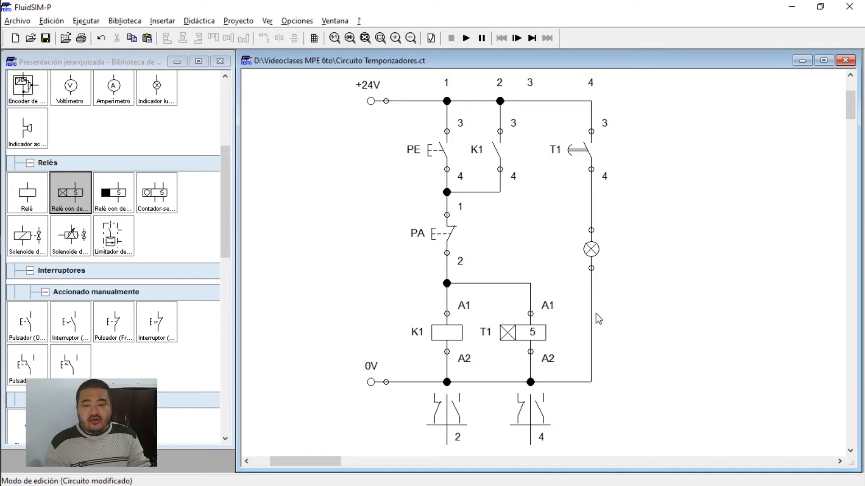
double_click(530, 341)
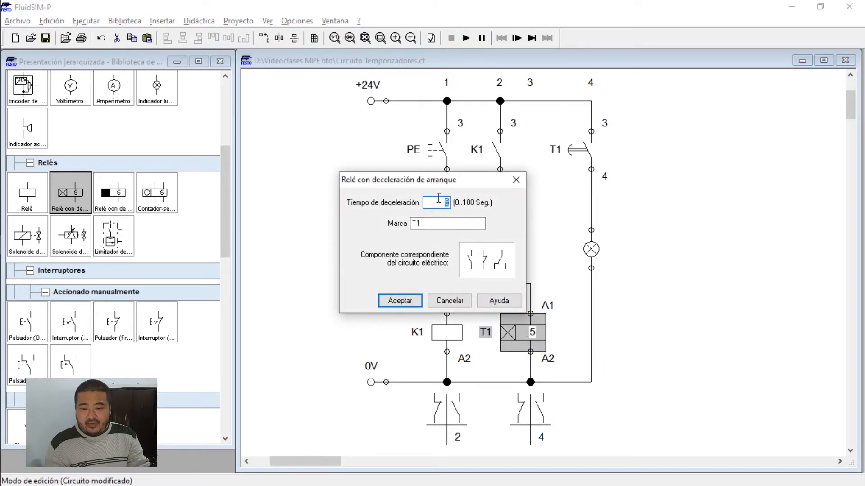
click(409, 303)
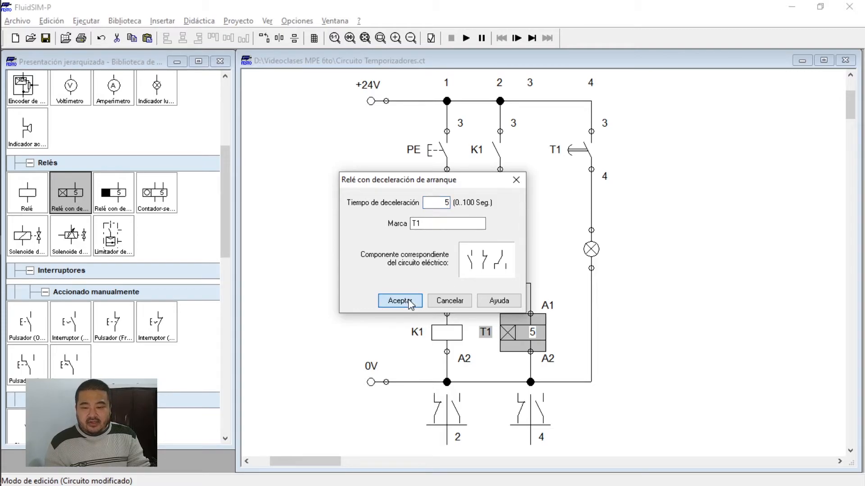
click(411, 302)
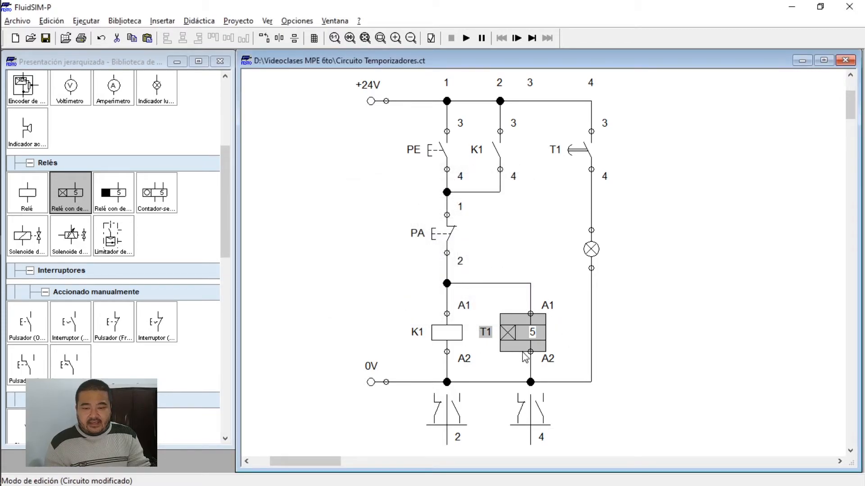
click(661, 348)
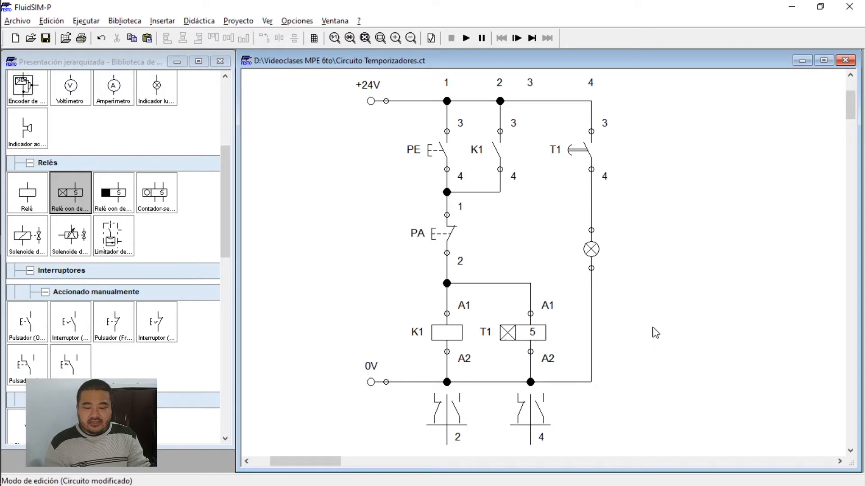
Simulate the timer circuit twice, starting each run with PE and switching the circuit off with PA in the second run
click(466, 38)
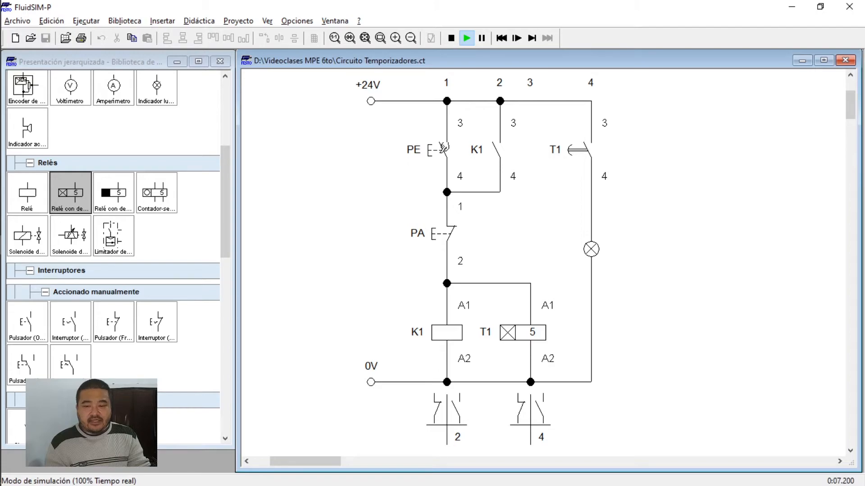
click(444, 148)
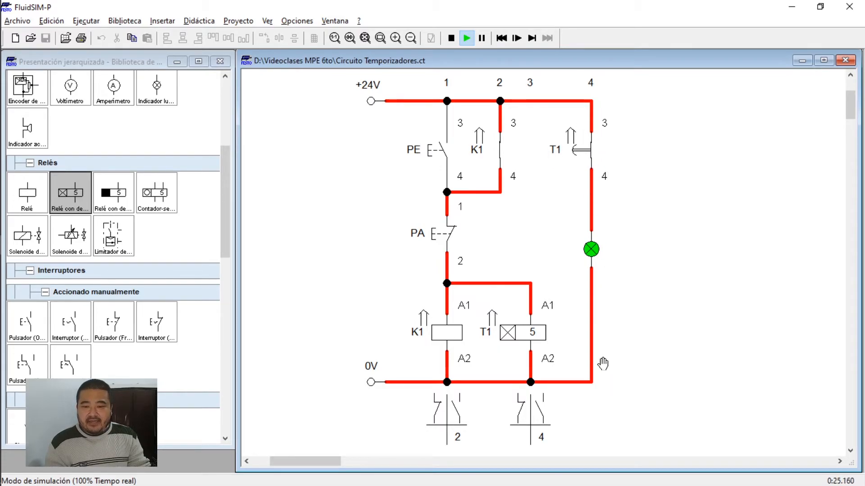
click(453, 41)
click(467, 38)
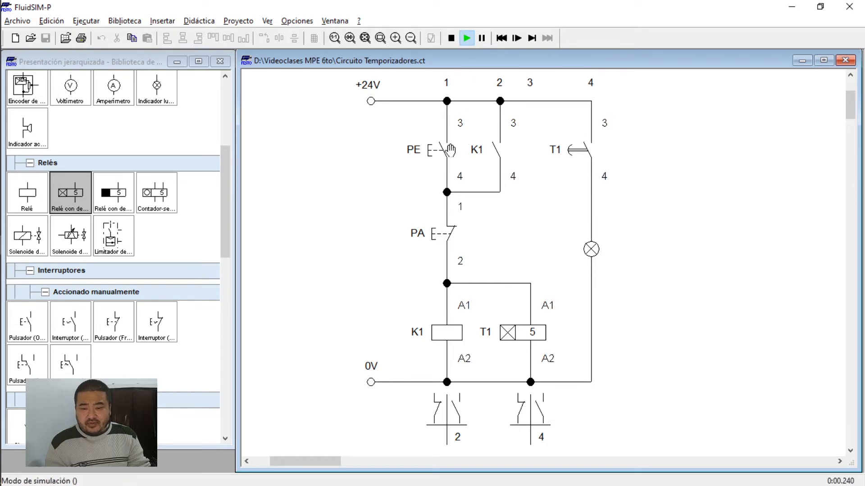
click(452, 150)
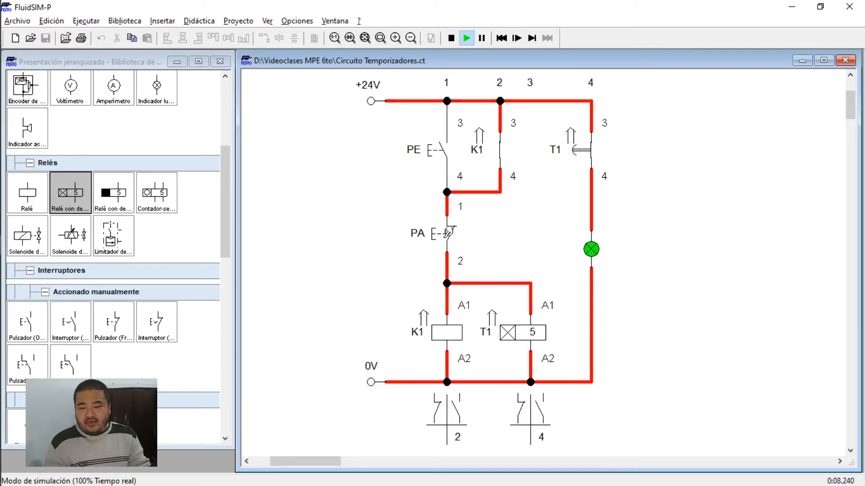
click(448, 232)
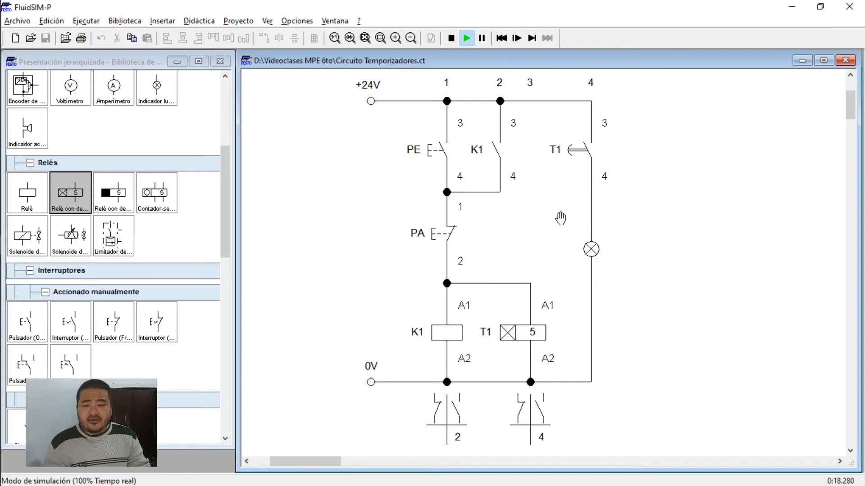
Stop the simulation and replace the T1 contact above the lamp with a normally closed contact wired to the +24V line
click(451, 39)
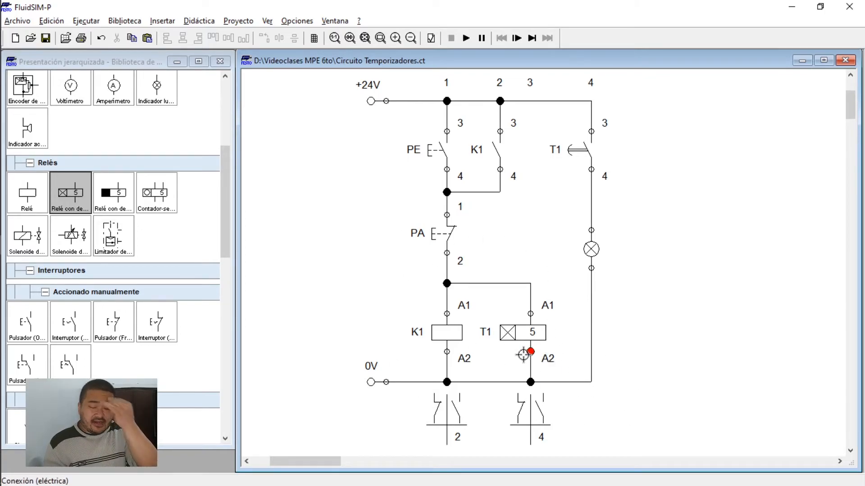
click(594, 167)
key(Delete)
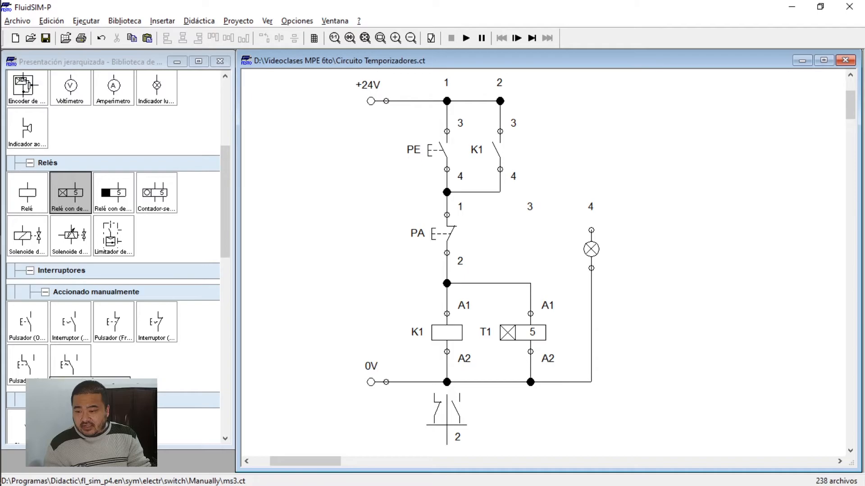
scroll(89, 377, down, 2)
mouse_move(74, 374)
mouse_down()
mouse_move(655, 164)
mouse_move(583, 153)
mouse_move(597, 160)
mouse_move(592, 230)
mouse_up()
drag(593, 131, 500, 101)
Label the normally closed contact above the lamp T1
double_click(593, 153)
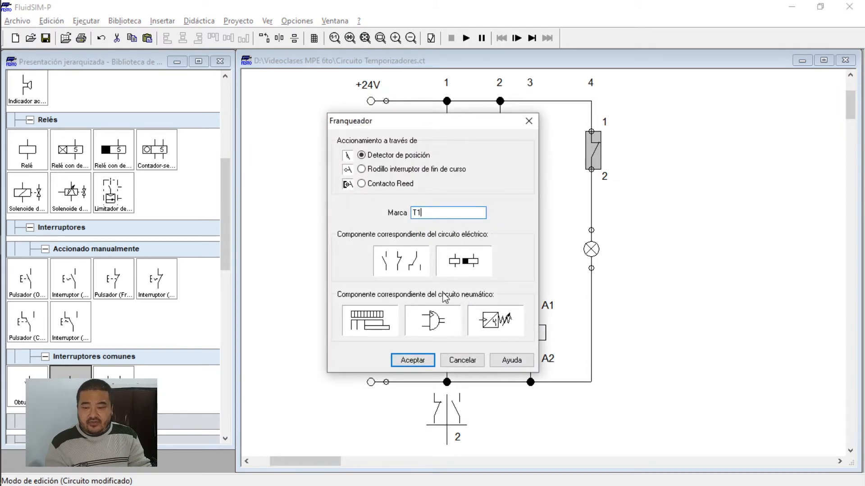
click(412, 361)
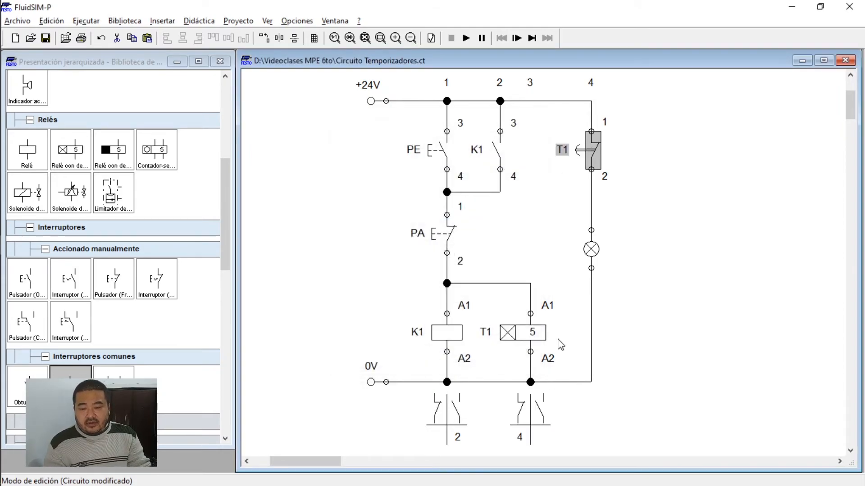
click(636, 314)
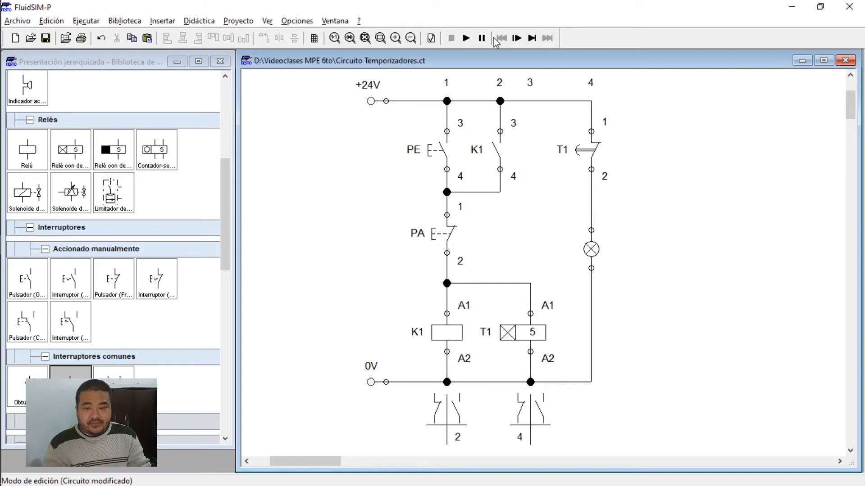
Simulate the normally closed contact circuit, starting it with PE and switching it off with PA, and end the simulation
click(467, 39)
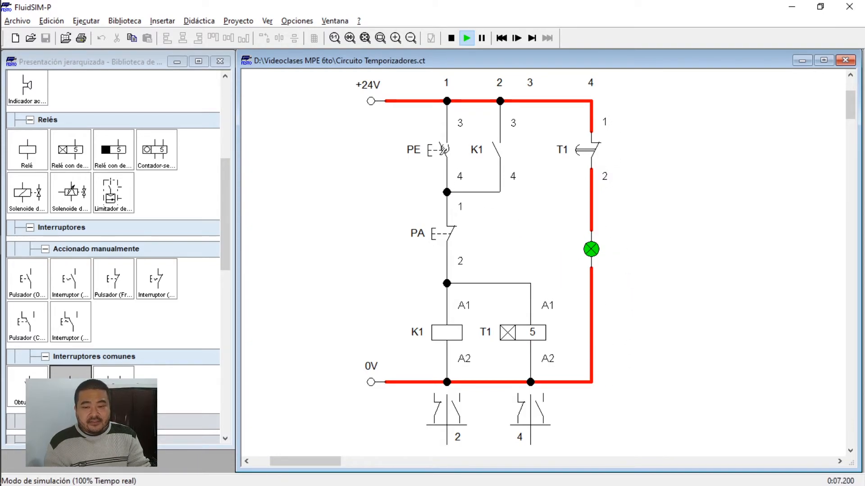
click(444, 150)
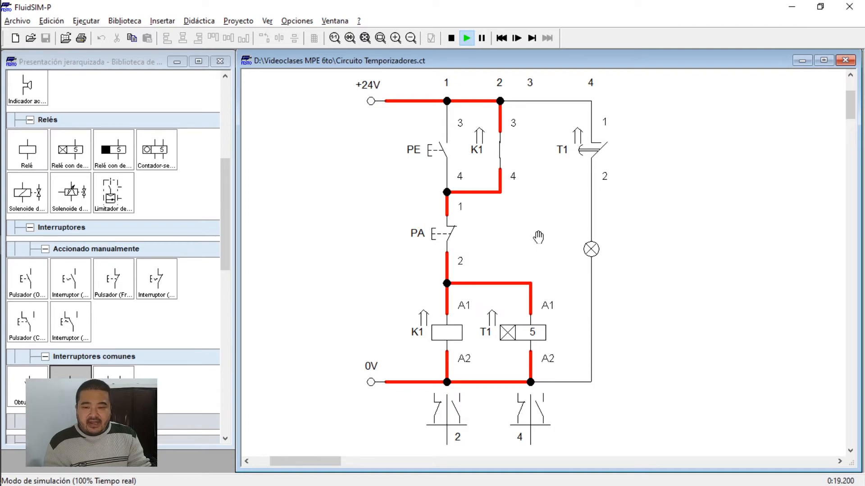
click(457, 224)
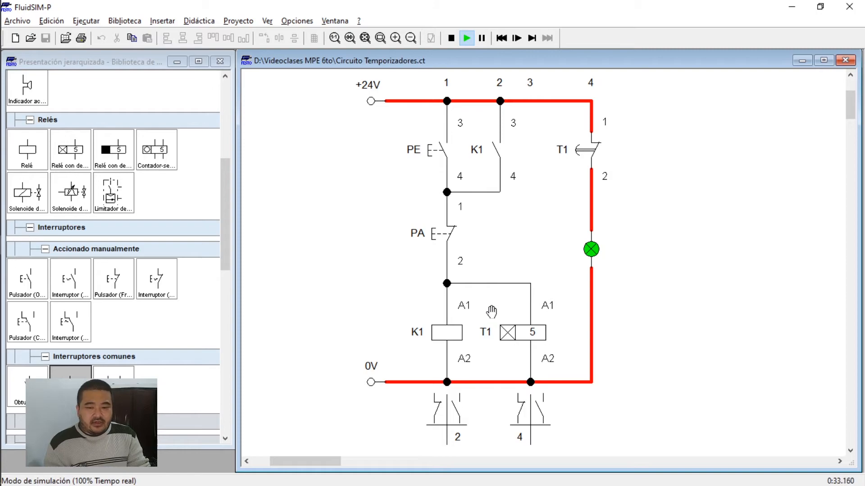
click(452, 36)
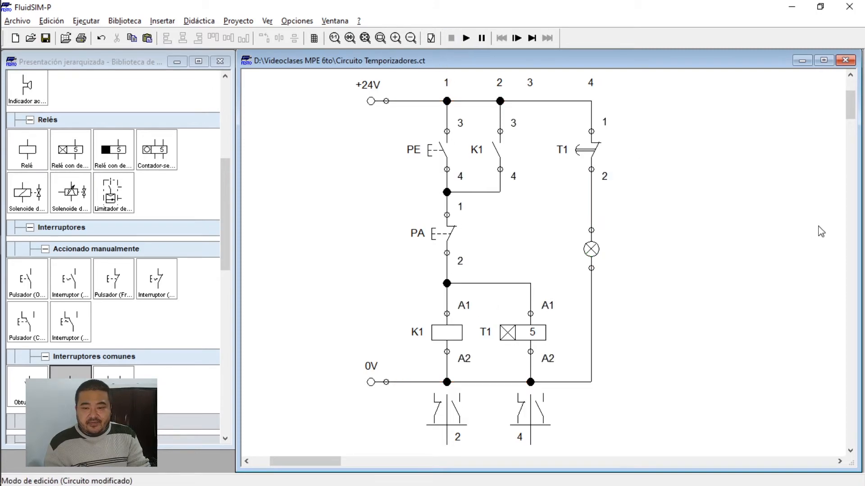
Delete the T1 contact above the lamp and the T1 on-delay relay
click(591, 150)
key(Delete)
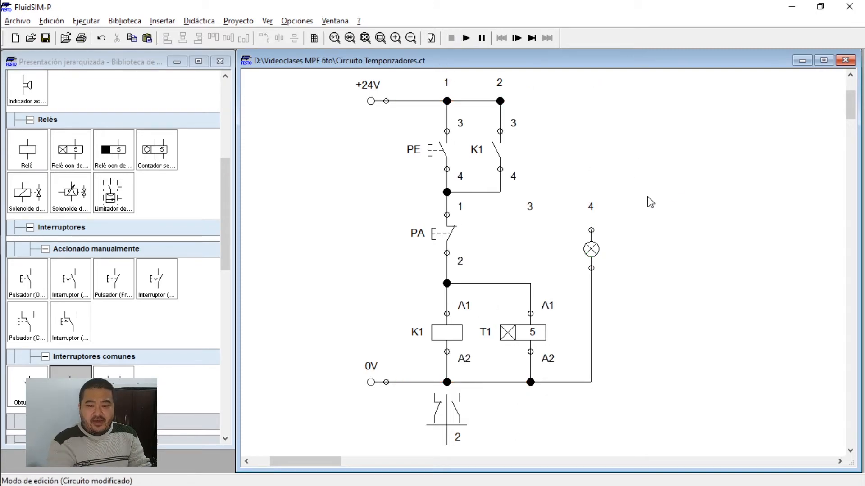
click(530, 341)
key(Delete)
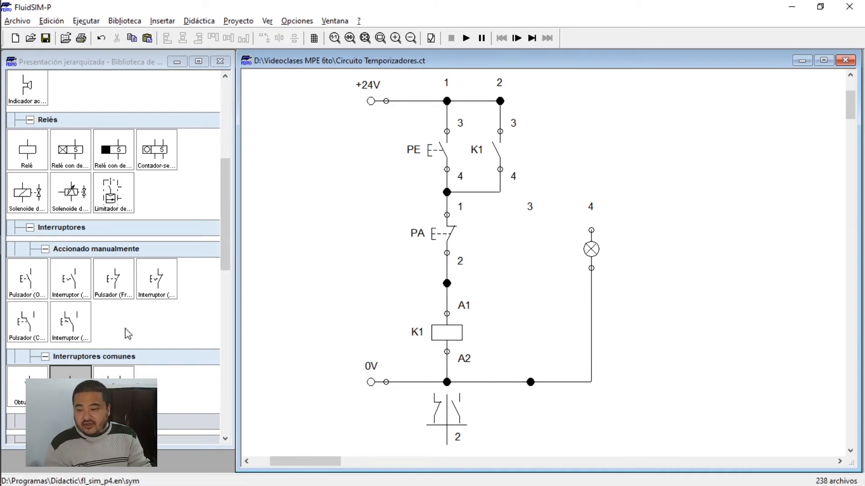
Insert an off-delay relay on the 0V line node and wire its A1 terminal to the node below PA
drag(113, 149, 530, 381)
click(588, 338)
drag(530, 314, 447, 284)
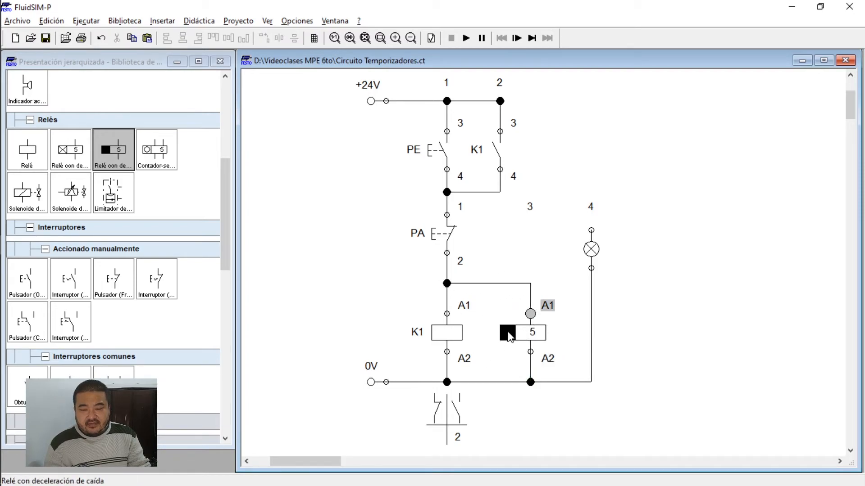
mouse_move(514, 349)
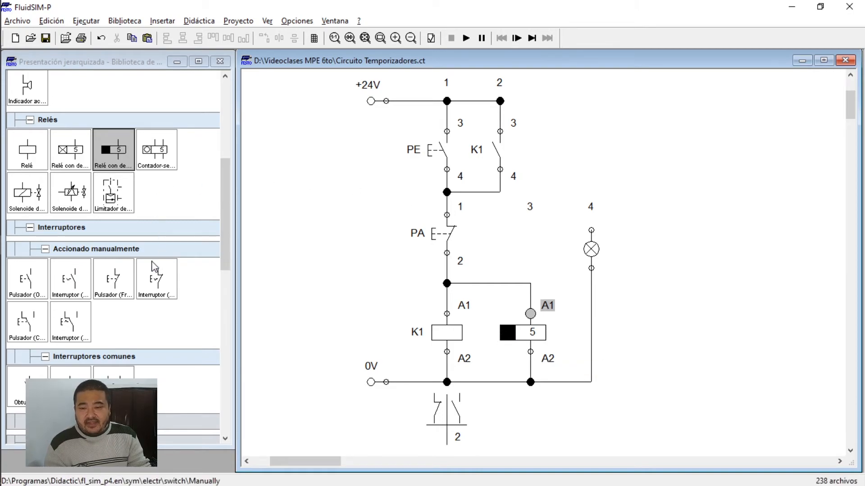
Place a normally open contact above the lamp and wire it to the +24V line at the K1 branch
drag(27, 387, 592, 230)
click(675, 175)
click(614, 170)
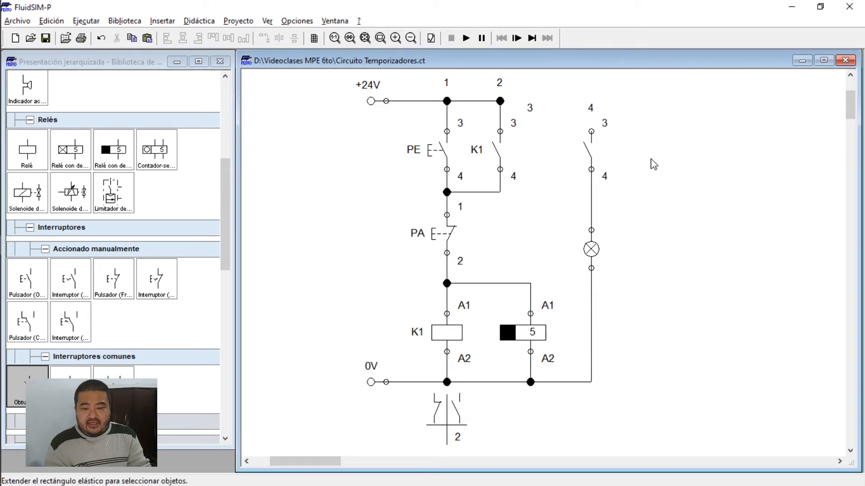
drag(591, 131, 500, 100)
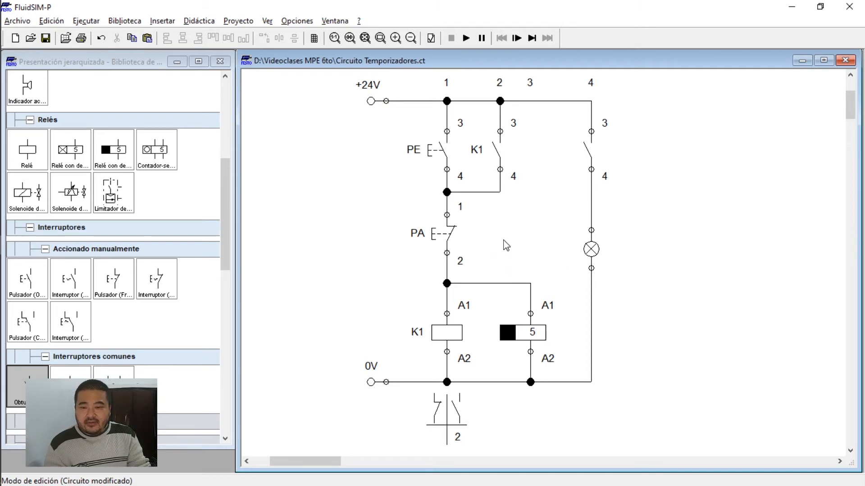
Label the normally open contact above the lamp T1
click(468, 40)
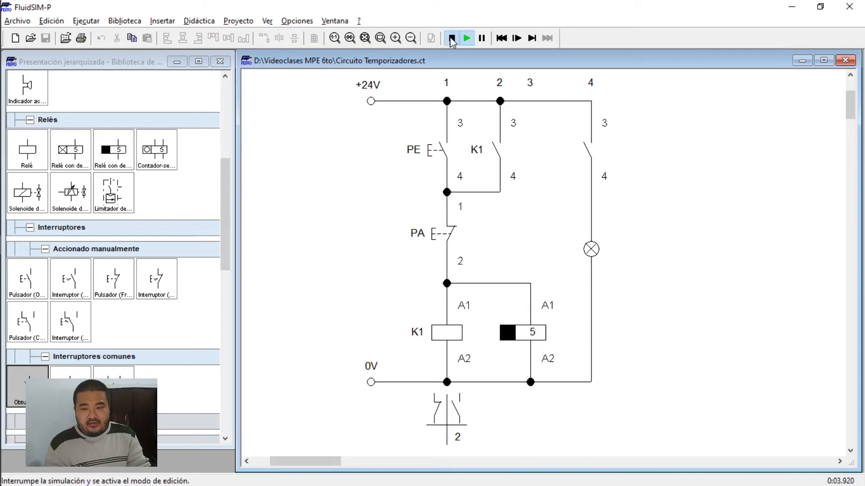
click(452, 39)
double_click(586, 146)
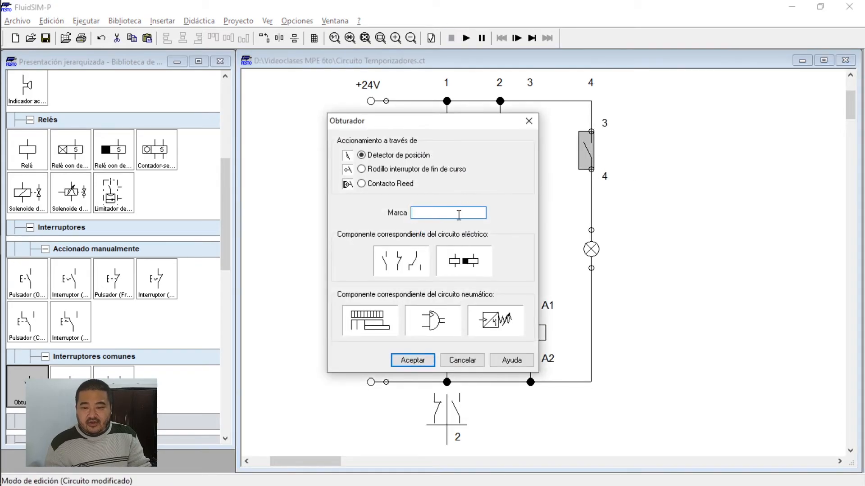
text(T1)
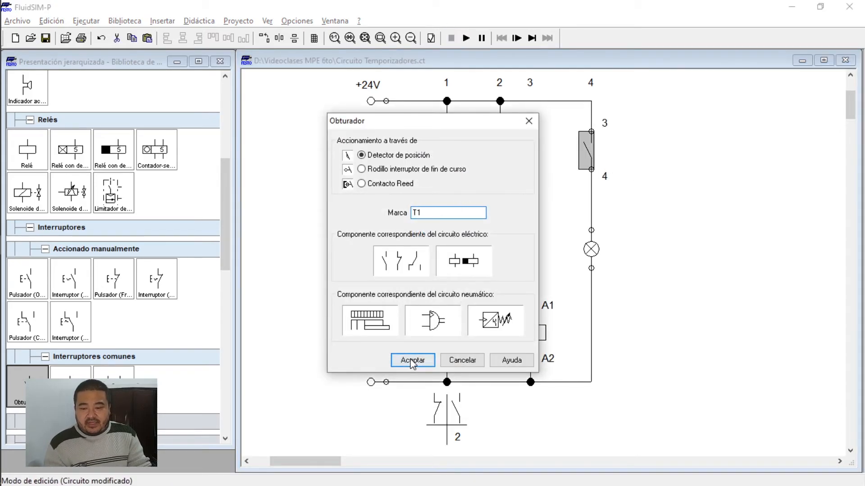
click(412, 361)
Label the off-delay relay T1
double_click(531, 334)
click(450, 224)
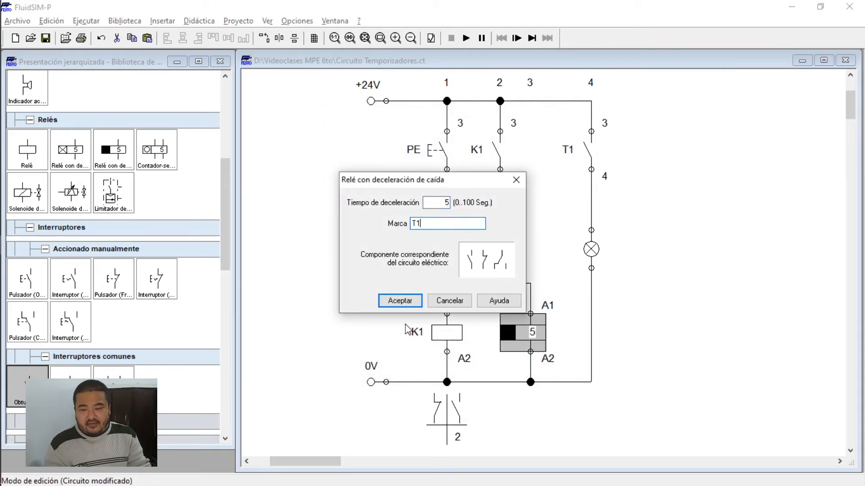
text(T1)
click(400, 300)
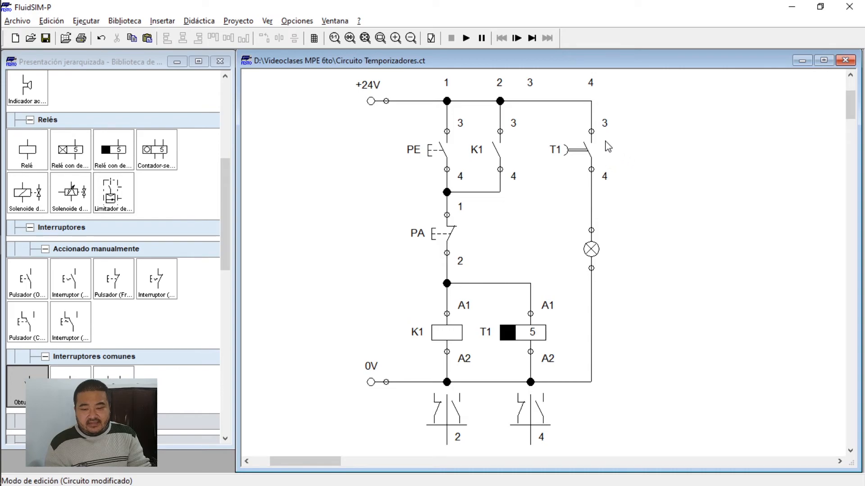
Examine the off-delay contact symbol of T1 up close and the symbol of the T1 off-delay relay
scroll(628, 168, up, 1)
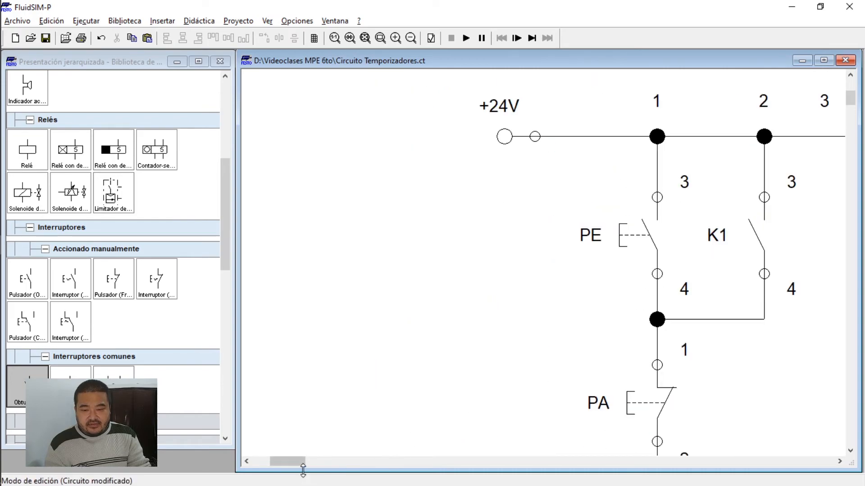
drag(296, 464, 324, 463)
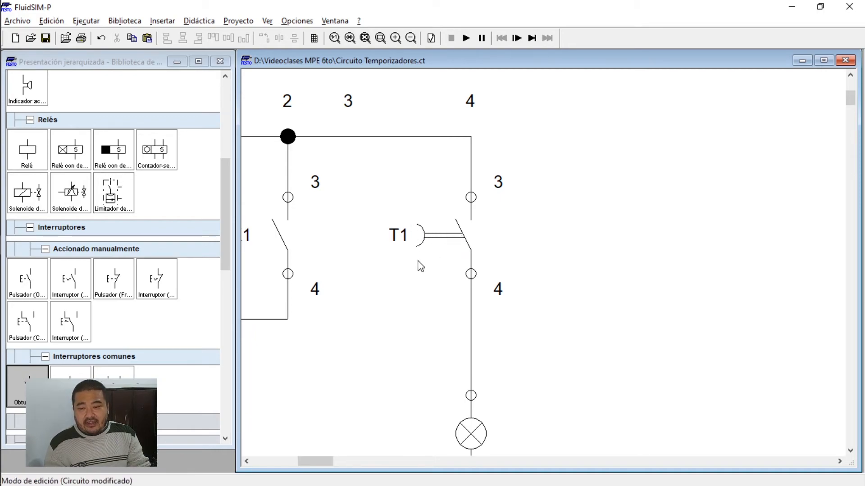
scroll(442, 266, down, 2)
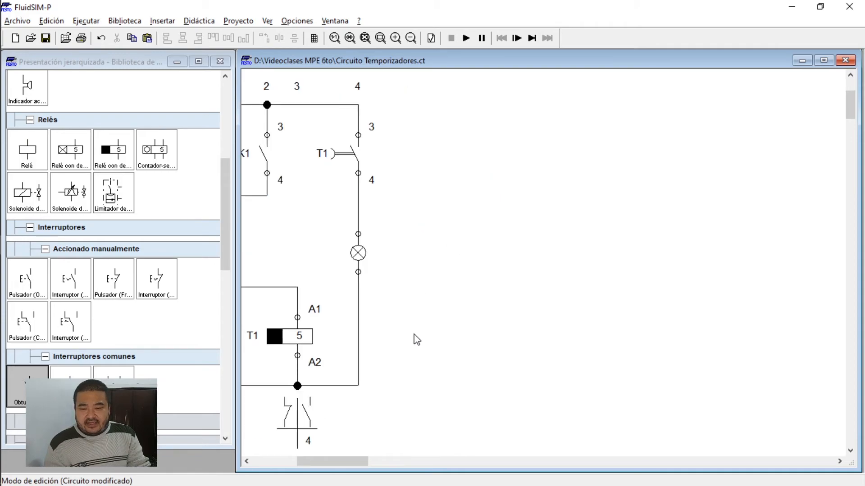
drag(338, 464, 311, 470)
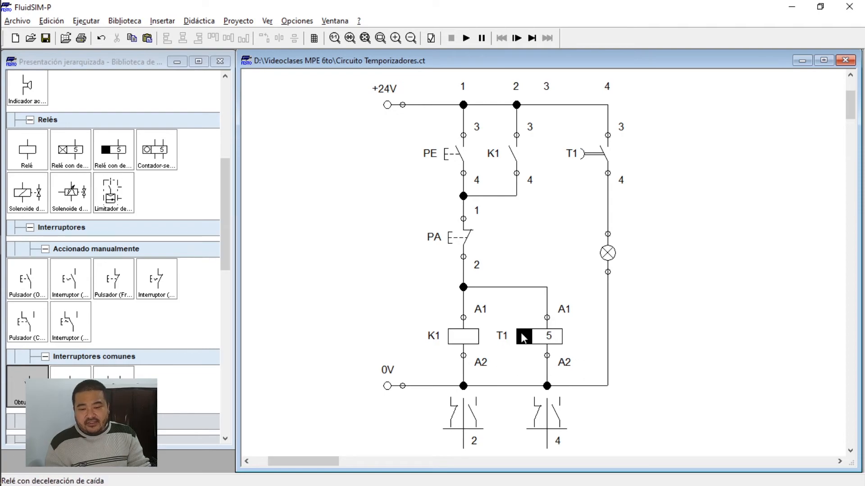
mouse_move(521, 345)
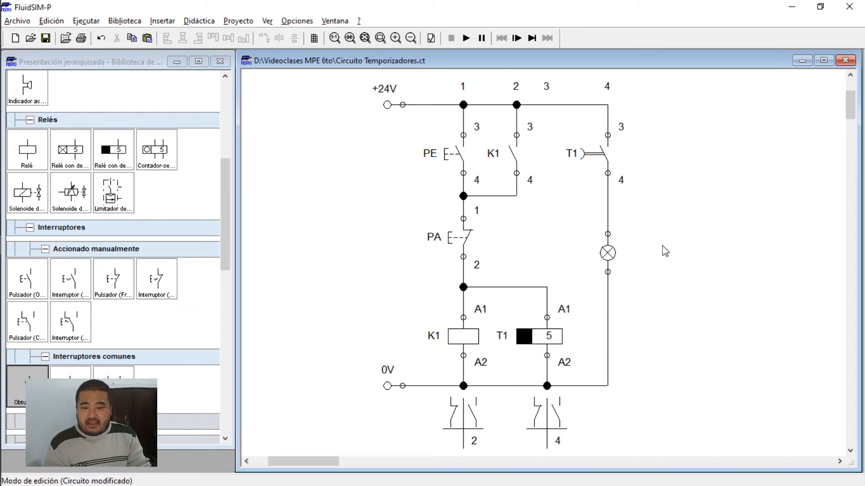
Simulate the off-delay circuit through two cycles of starting with PE and switching off with PA, and end the simulation
click(468, 39)
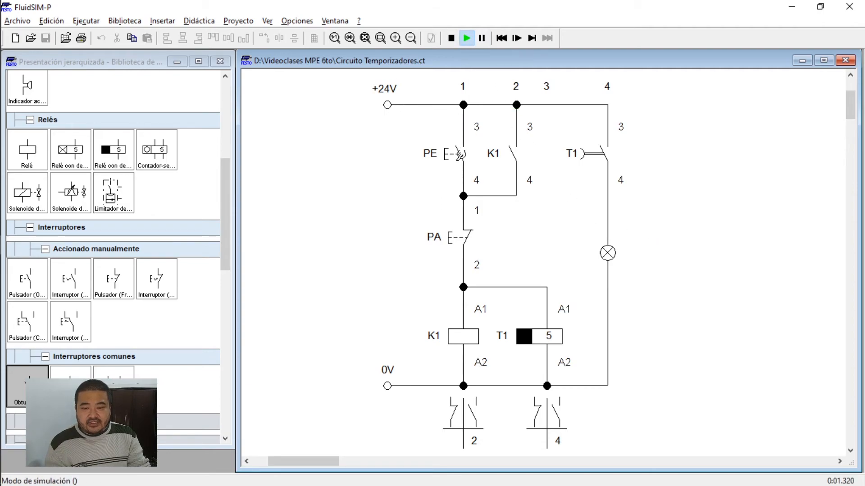
click(460, 147)
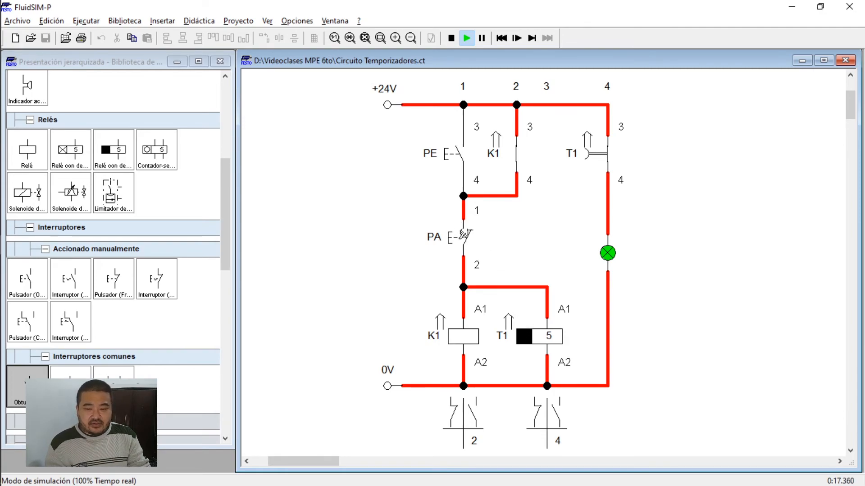
click(464, 233)
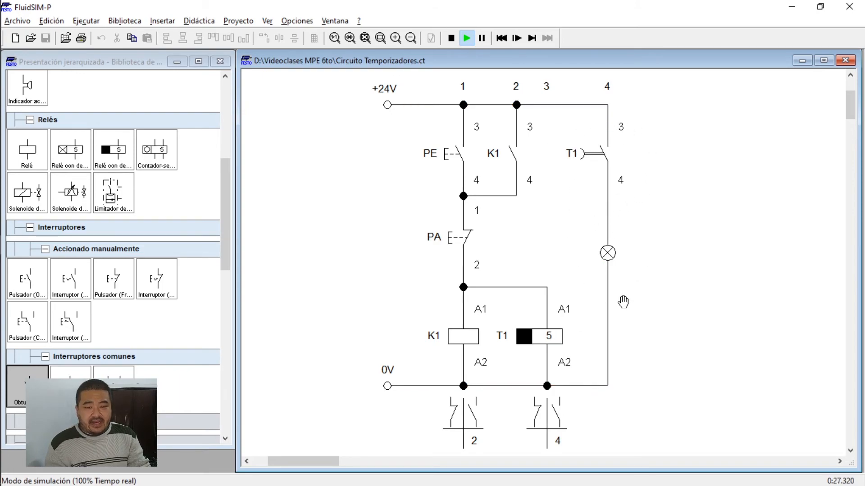
click(455, 145)
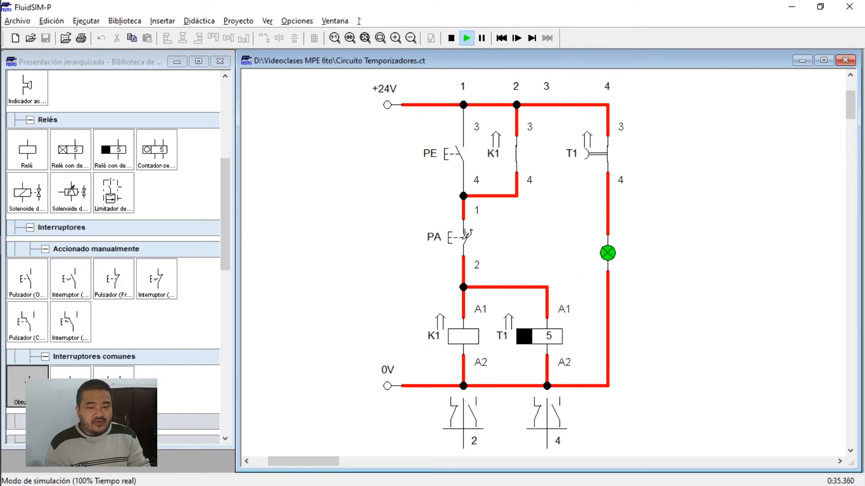
click(466, 234)
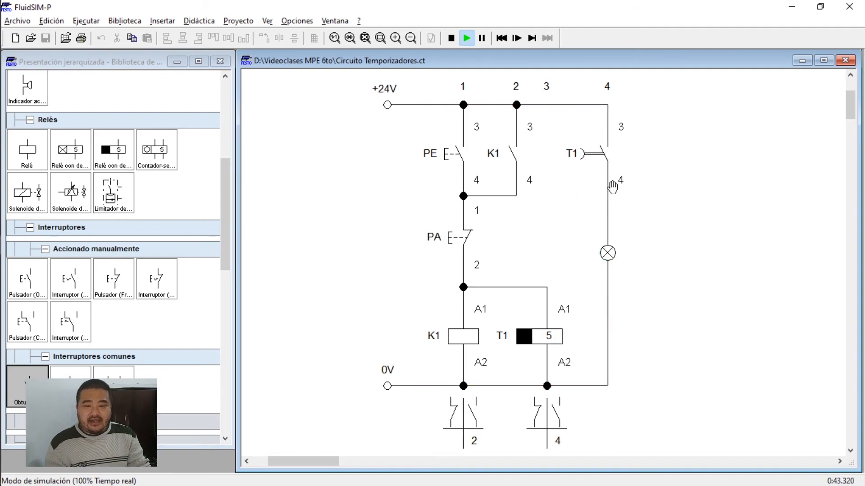
click(451, 39)
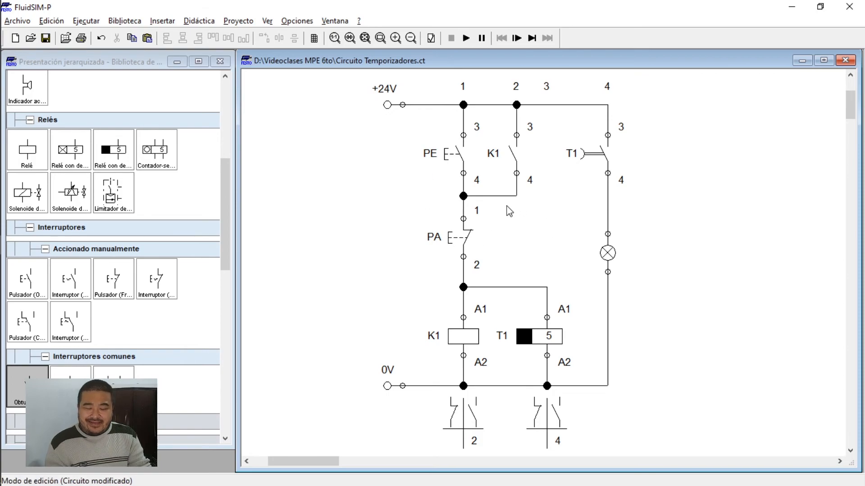
Delete the K1 contact, the PA pushbutton, the K1 relay and their leftover connection nodes
click(513, 167)
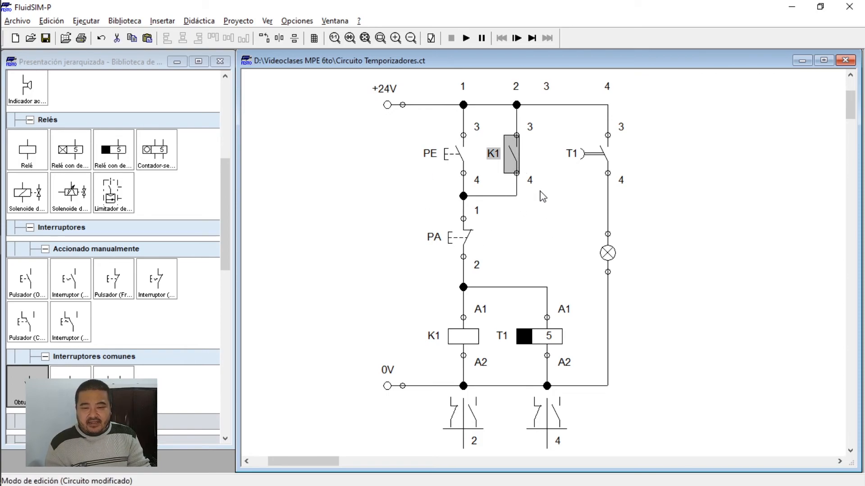
key(Delete)
click(516, 104)
key(Delete)
click(463, 196)
key(Delete)
click(464, 238)
key(Delete)
click(464, 350)
key(Delete)
click(463, 287)
key(Delete)
click(463, 386)
key(Delete)
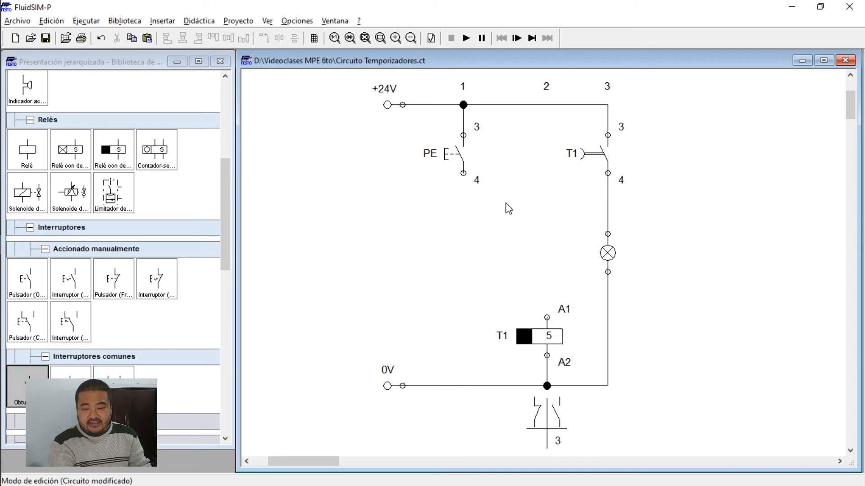
Move the T1 relay, the T1 contact and the lamp together closer to the PE branch
drag(348, 87, 496, 215)
drag(661, 91, 513, 433)
drag(541, 334, 465, 331)
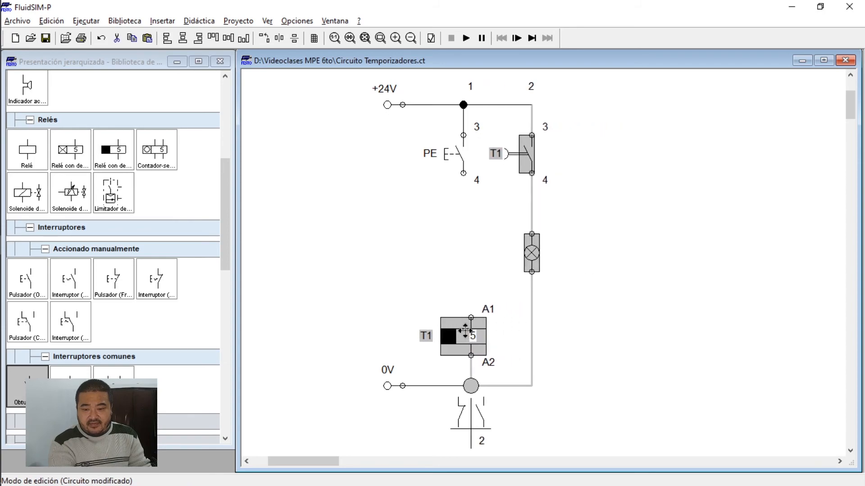
click(624, 278)
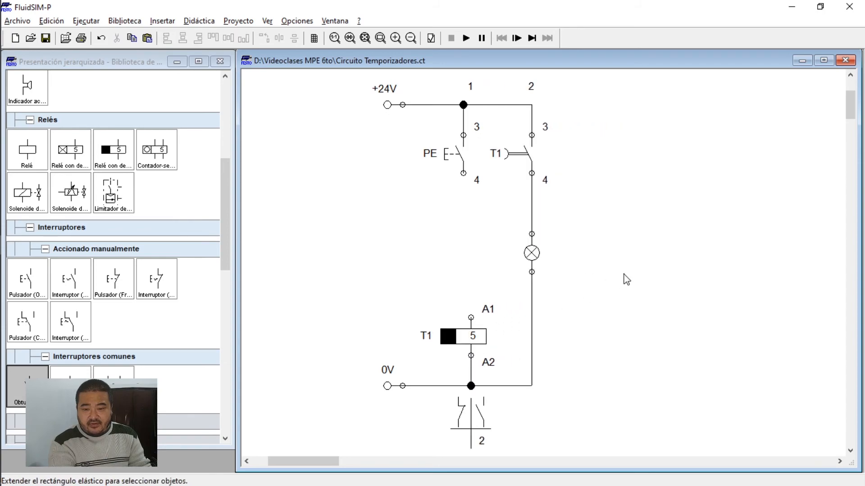
Align the T1 relay and its 0V node beneath PE, and wire PE terminal 4 to relay terminal A1
click(466, 338)
drag(467, 337, 459, 337)
click(461, 386)
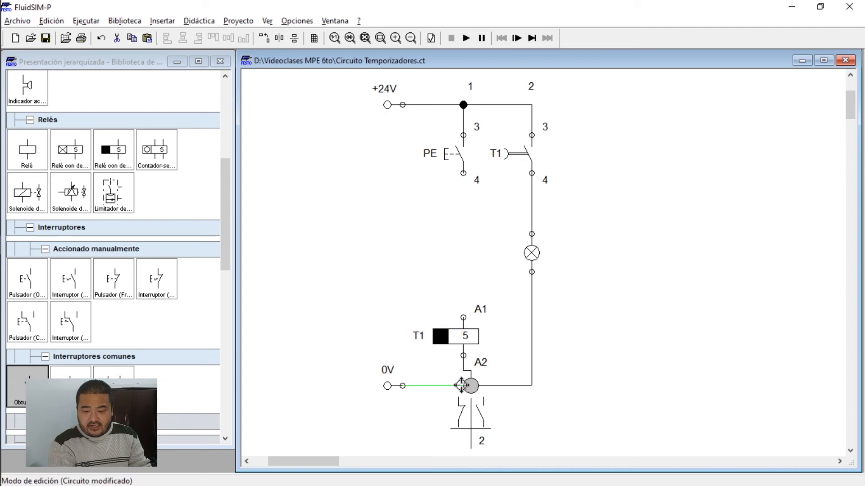
drag(462, 386, 454, 385)
click(462, 317)
drag(463, 173, 463, 317)
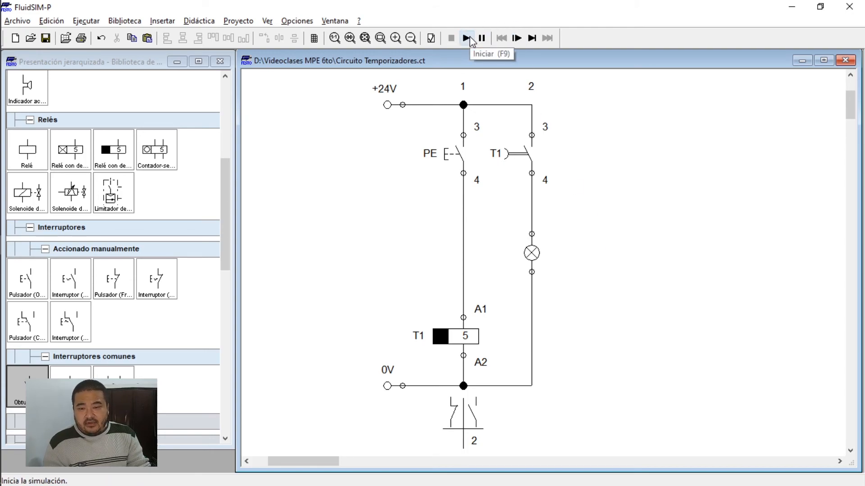
Simulate the simplified off-delay circuit by actuating PE once, and end the simulation
click(467, 38)
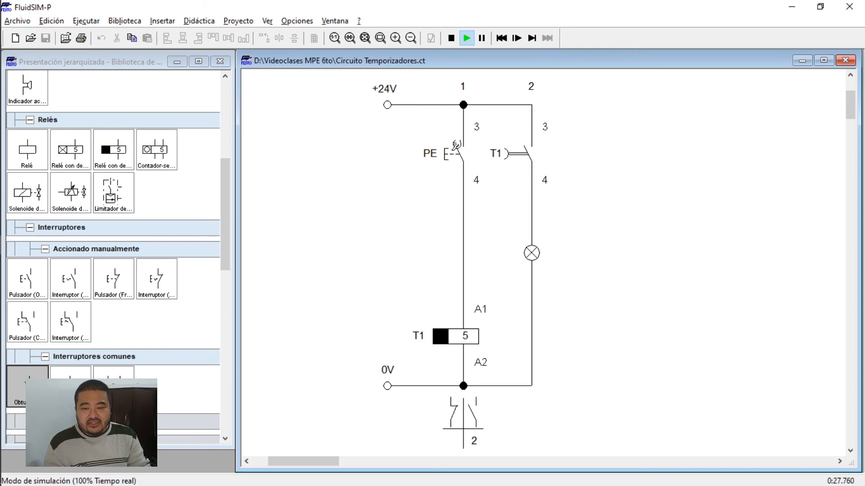
click(456, 145)
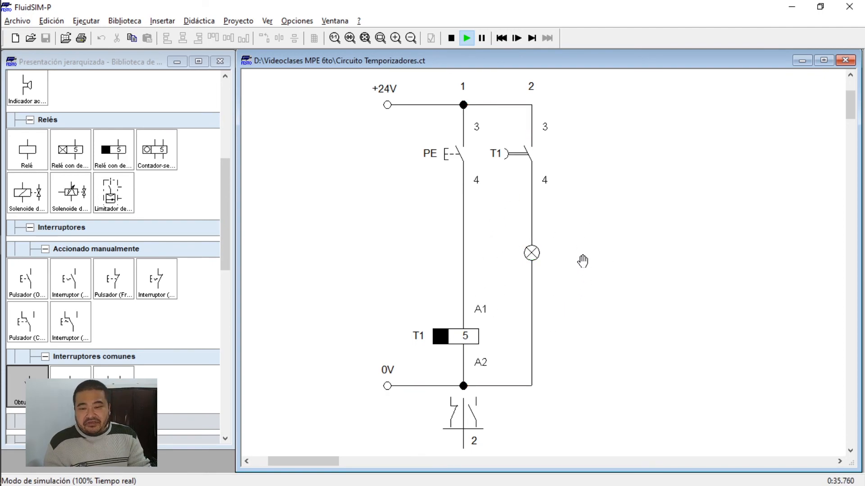
click(451, 39)
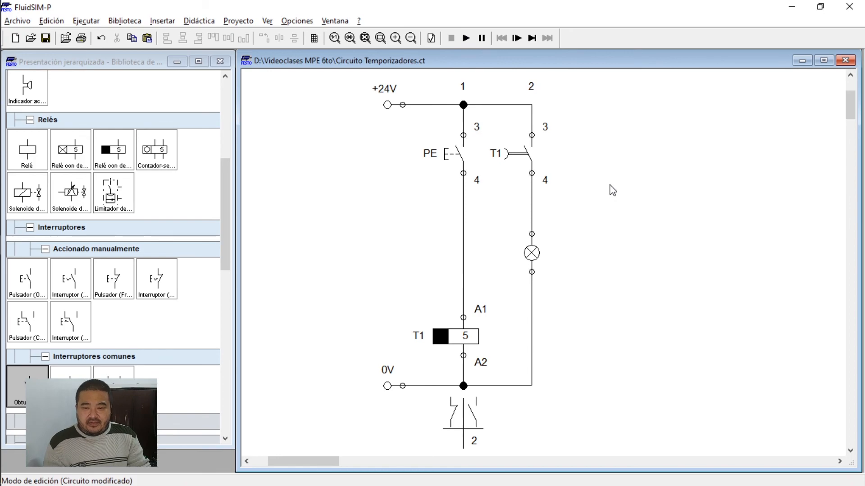